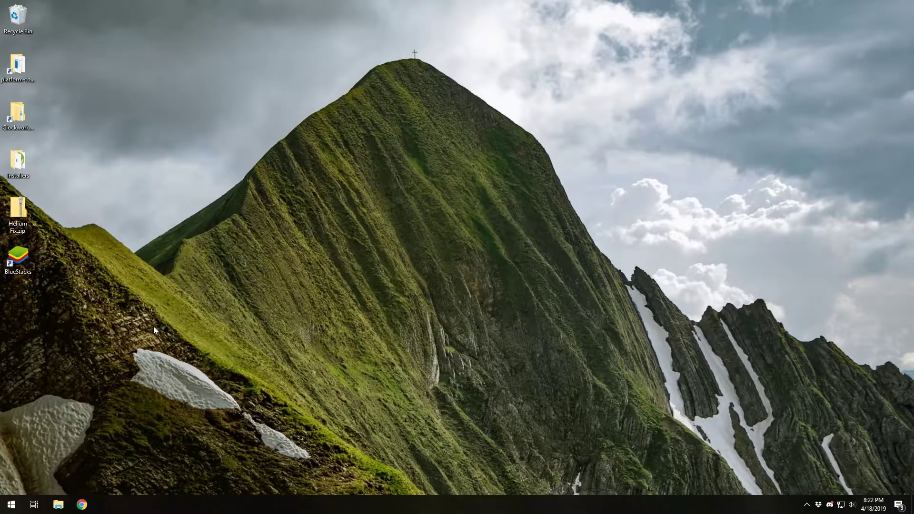
- Launch BlueStacks and browse its Backup and restore, Updates and Preferences settings pages
key("super")
key("super")
double_click(18, 260)
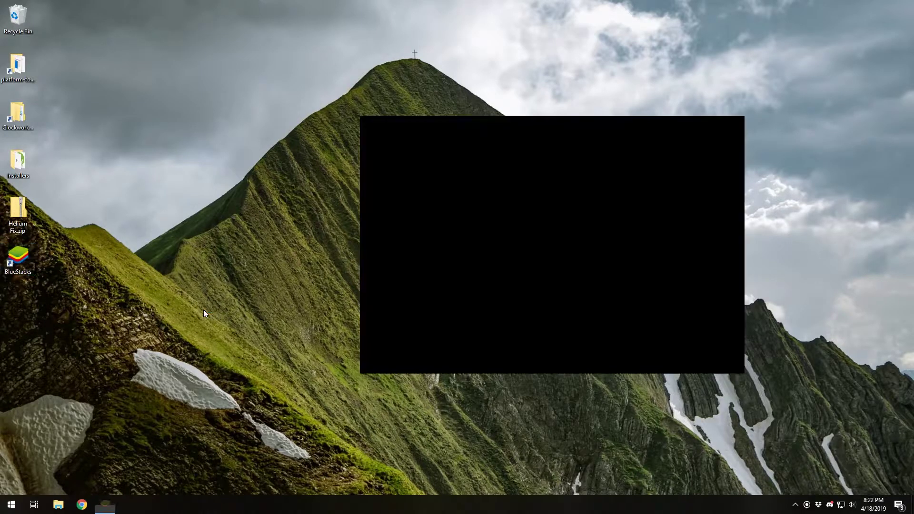
left_click(675, 127)
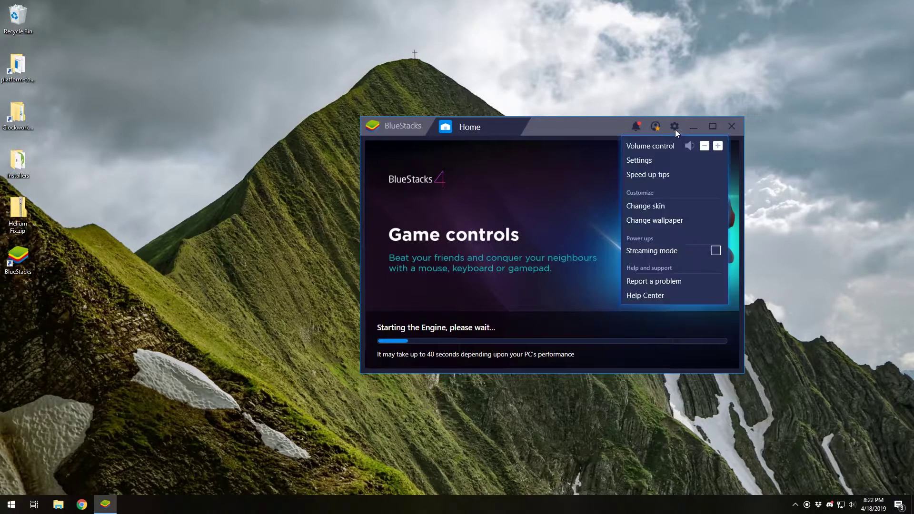
left_click(674, 163)
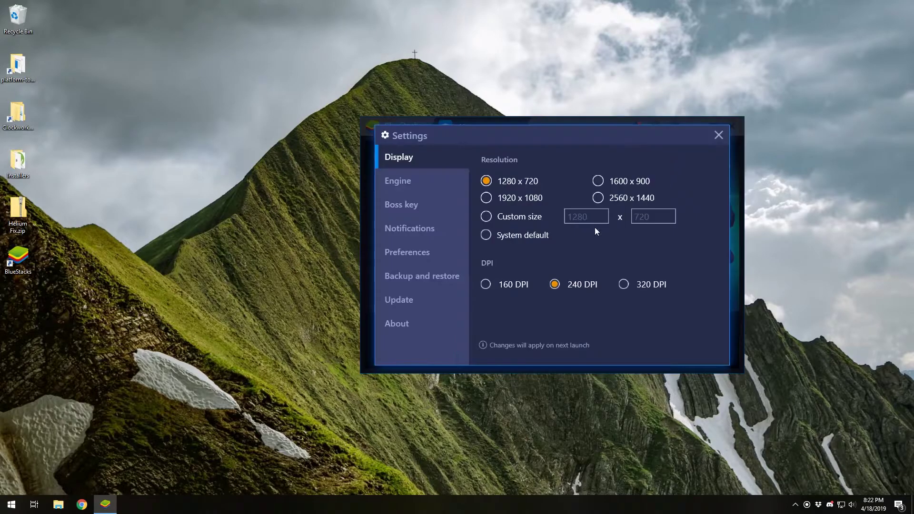
left_click(432, 277)
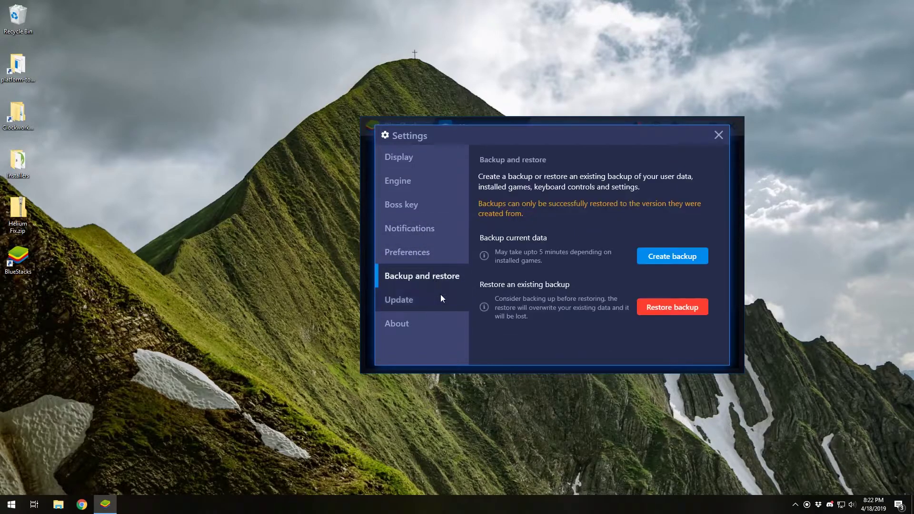
left_click(437, 299)
left_click(431, 262)
scroll(545, 285, "down", 1)
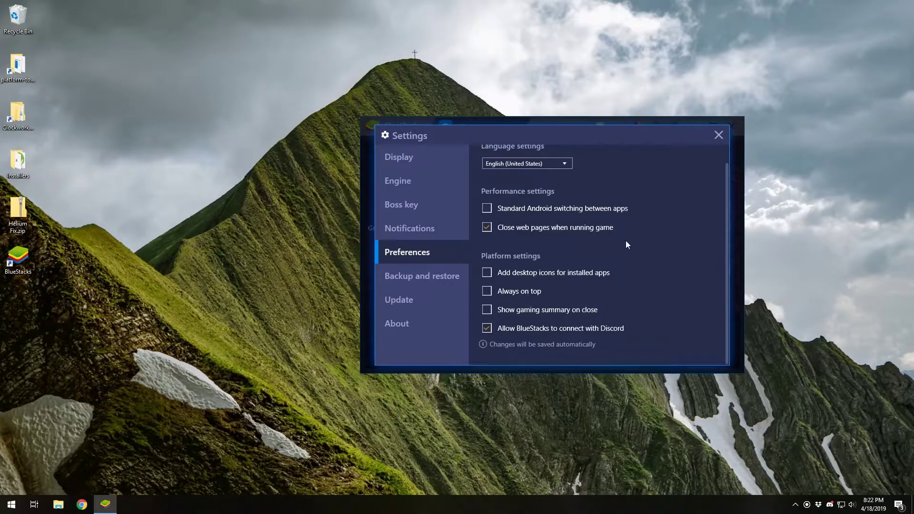
- Close BlueStacks settings and confirm exiting BlueStacks
left_click(719, 135)
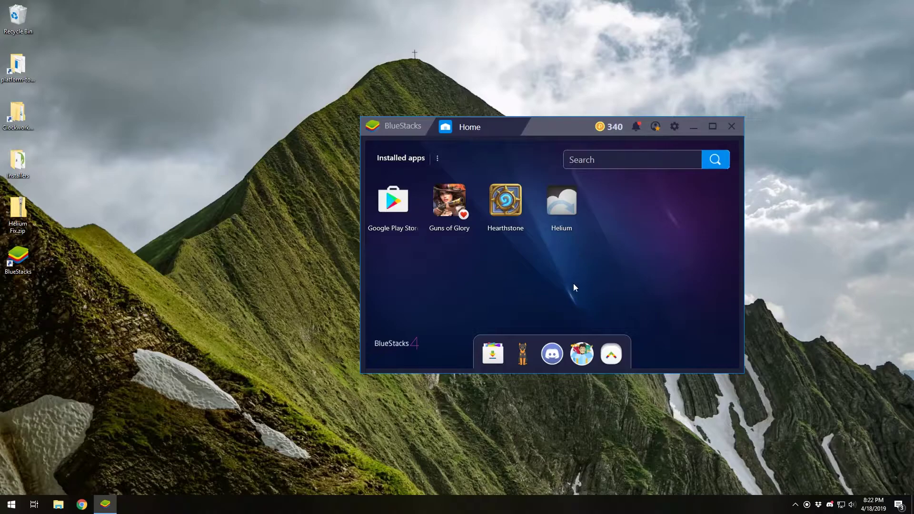
left_click(731, 127)
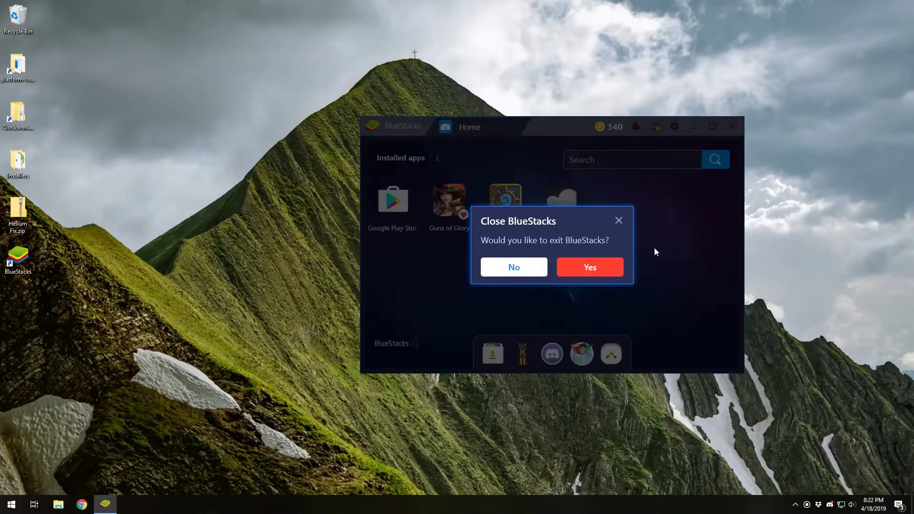
left_click(602, 268)
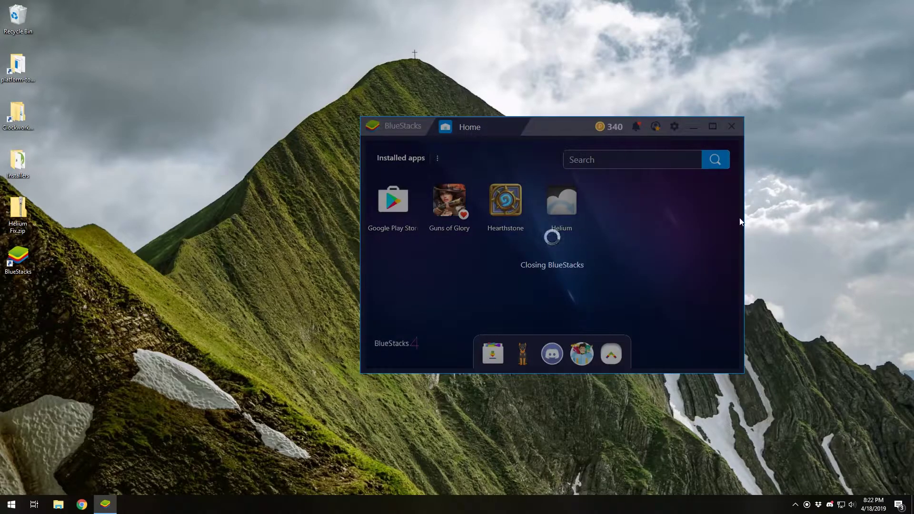
- Wait for BlueStacks to close, then select Helium Fix.zip on the desktop
left_click(250, 322)
left_click(19, 210)
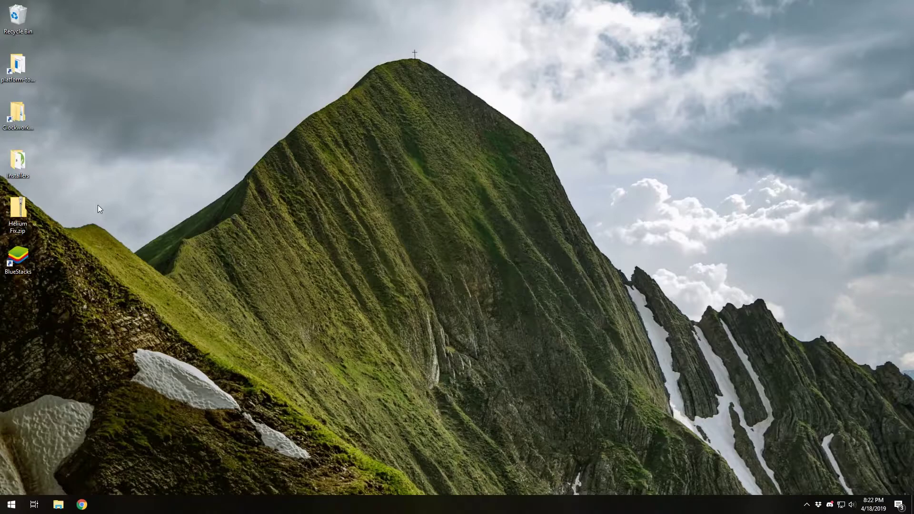
- Search the Start menu for 'android' and launch Android Studio
left_click(12, 504)
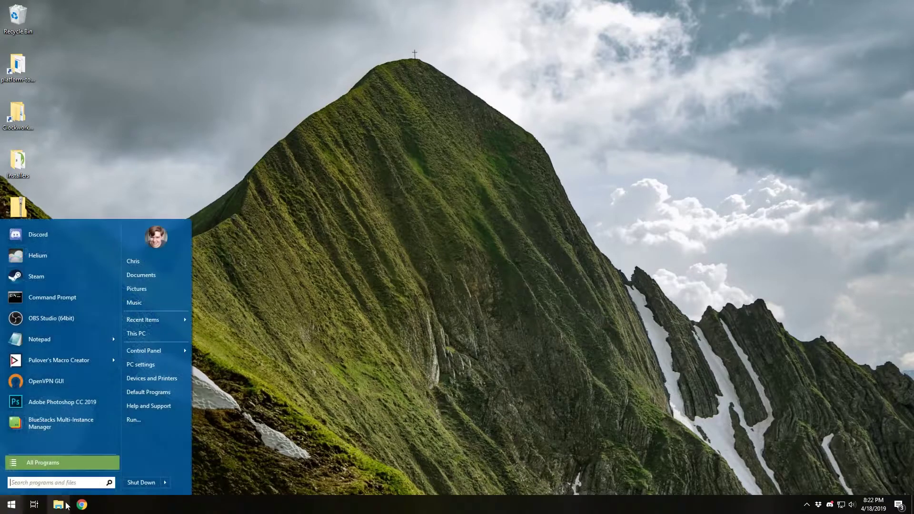
type("android")
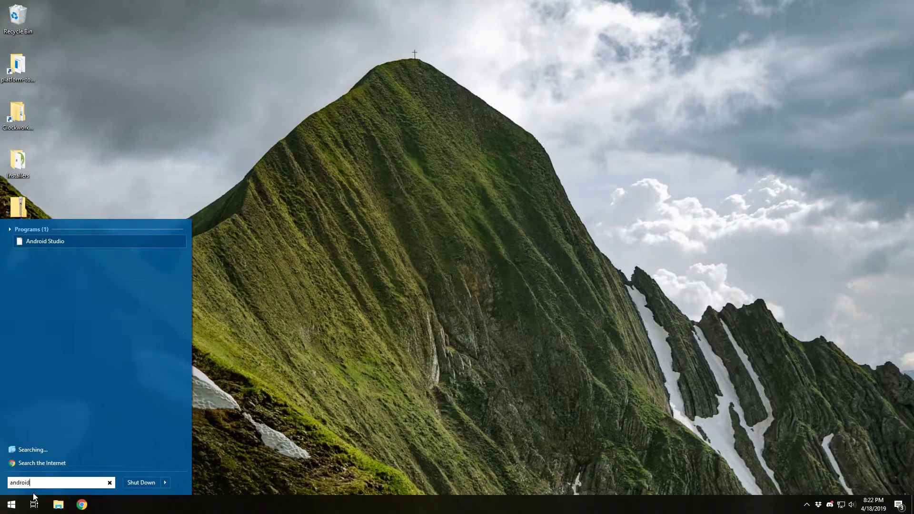
left_click(65, 246)
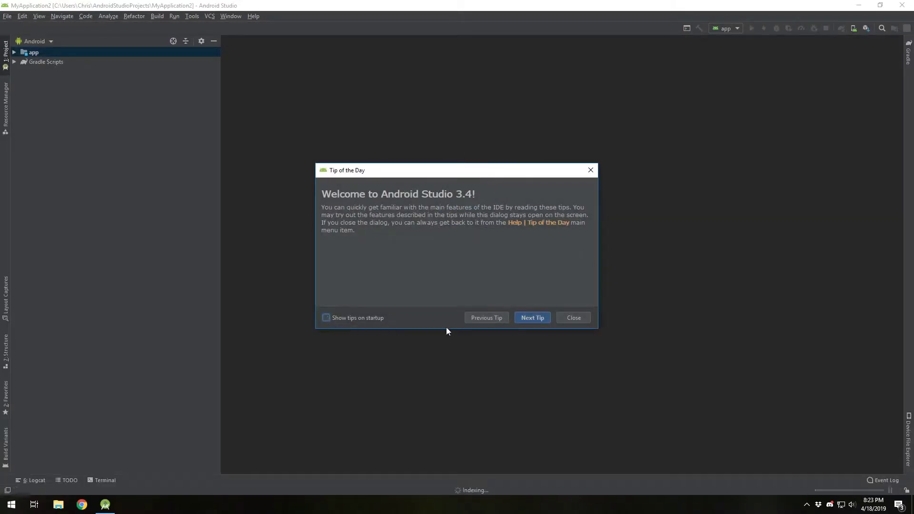
- Dismiss Tip of the Day and check SDK Manager's SDK Tools list, showing Platform-Tools 28.0.2
left_click(574, 319)
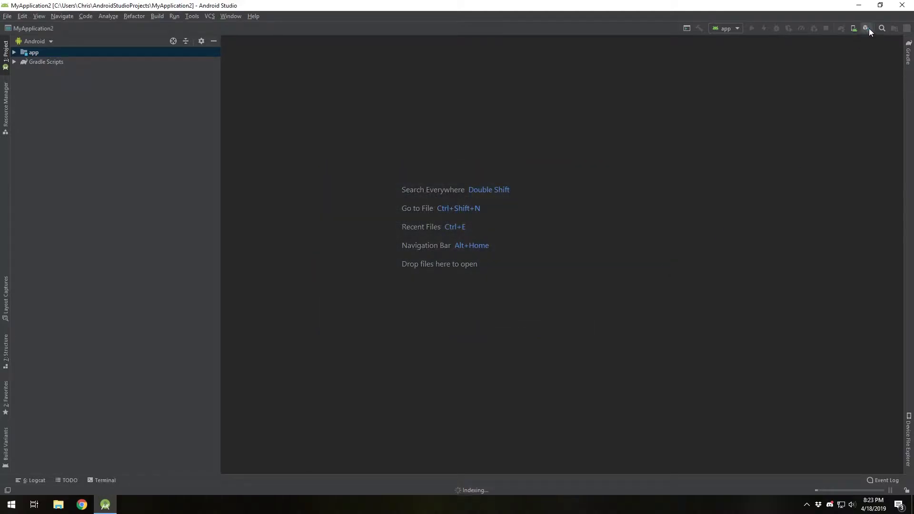
left_click(193, 16)
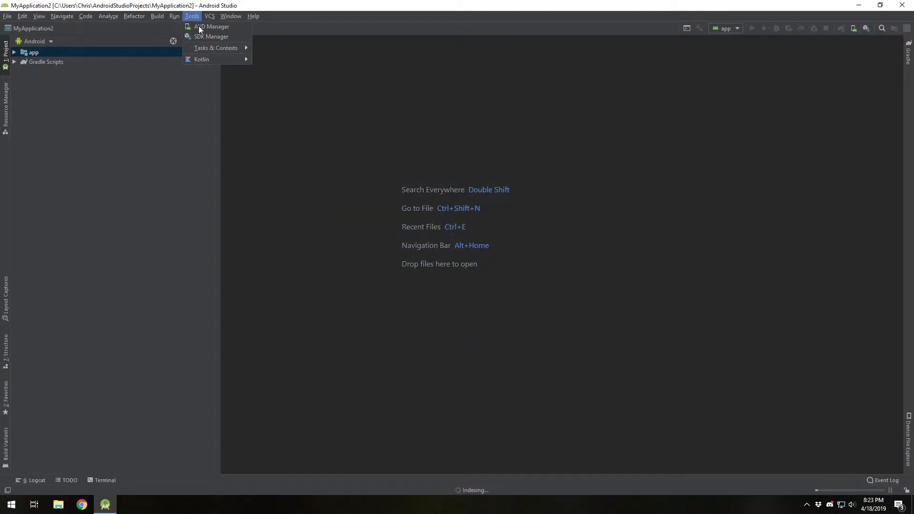
left_click(210, 36)
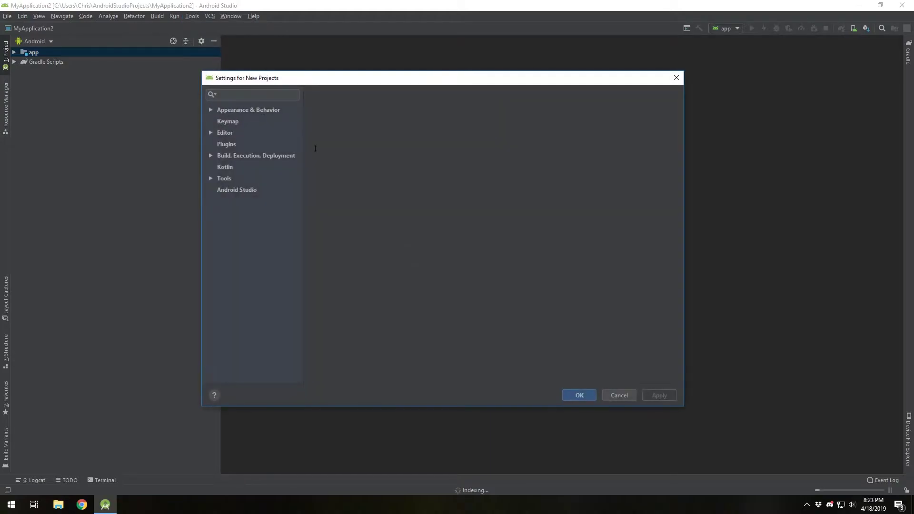
left_click(374, 134)
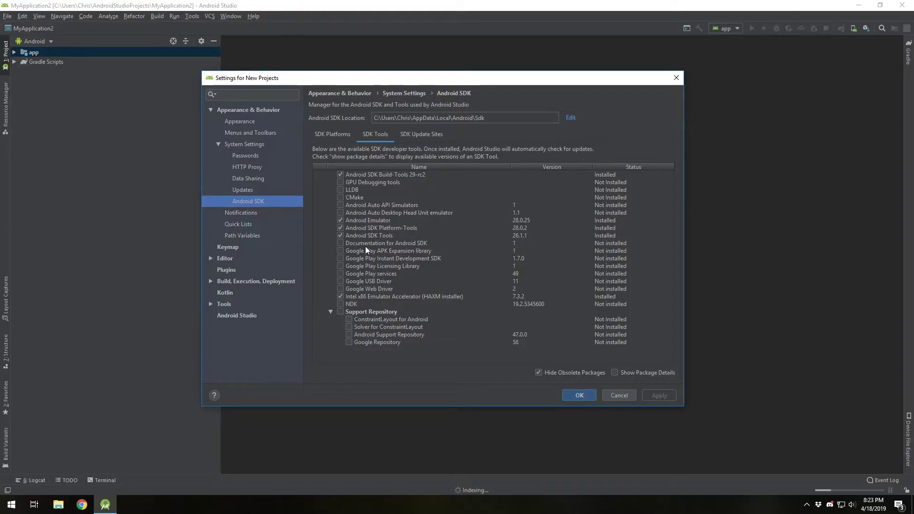
left_click(586, 396)
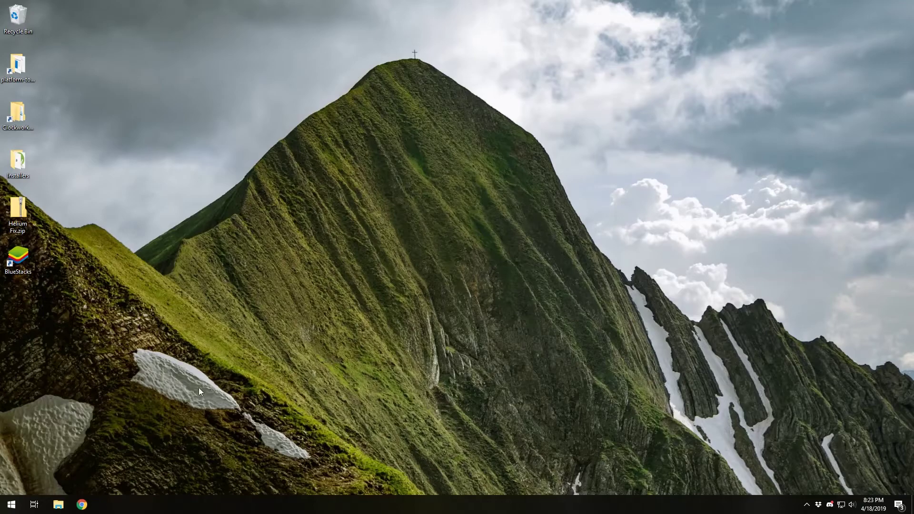
- Open the ClockworkMod folder, move its window to the lower right, and view its full path
double_click(18, 117)
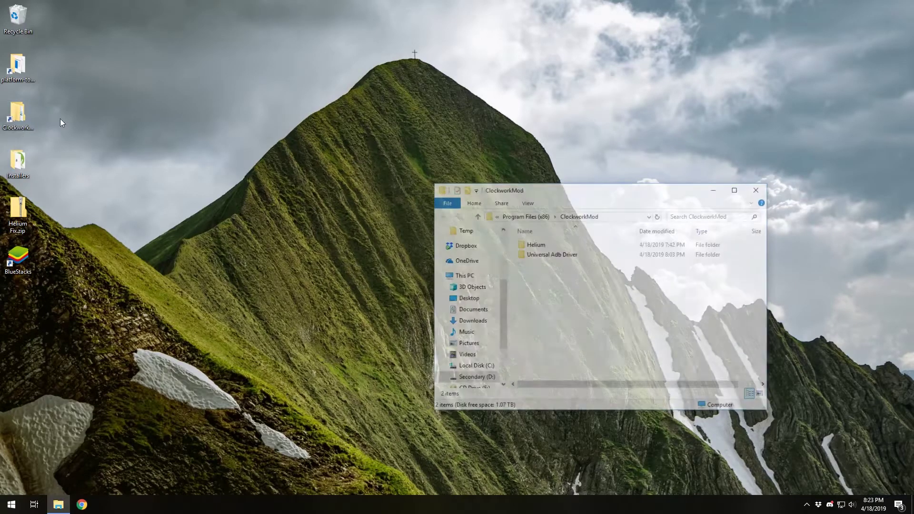
left_click_drag(585, 196, 726, 275)
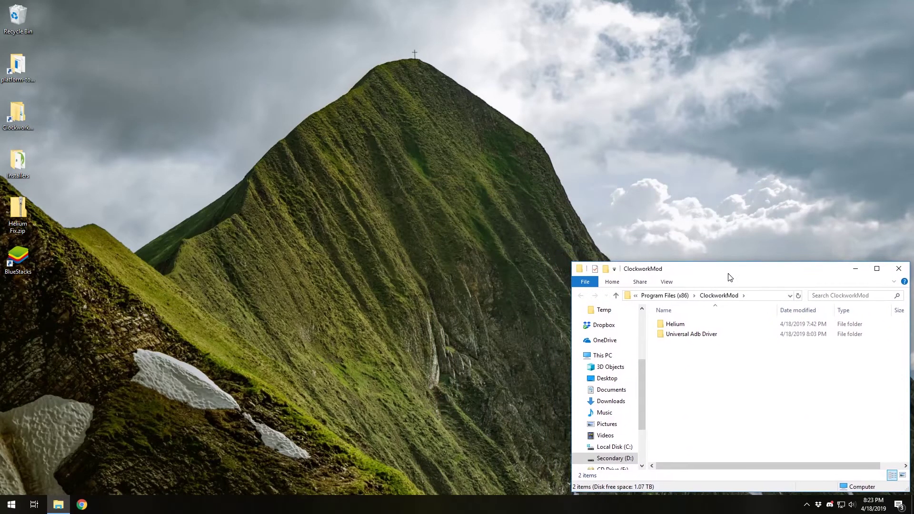
left_click(767, 294)
left_click(768, 295)
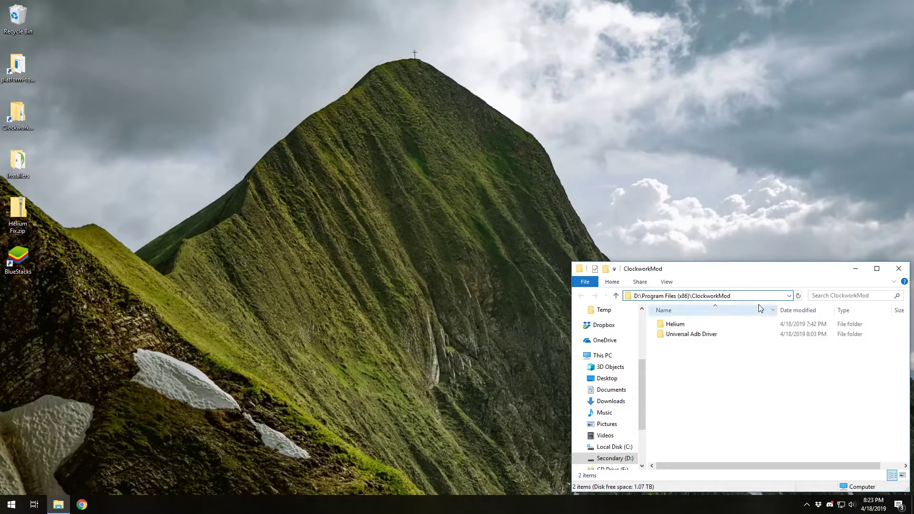
left_click(736, 411)
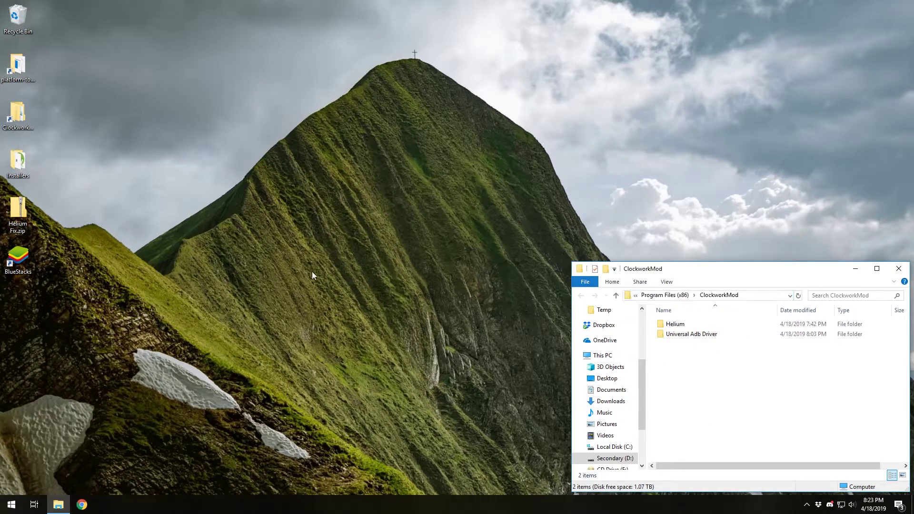
- Open the platform-tools folder from the desktop and widen its window to show file sizes
left_click(274, 290)
double_click(17, 65)
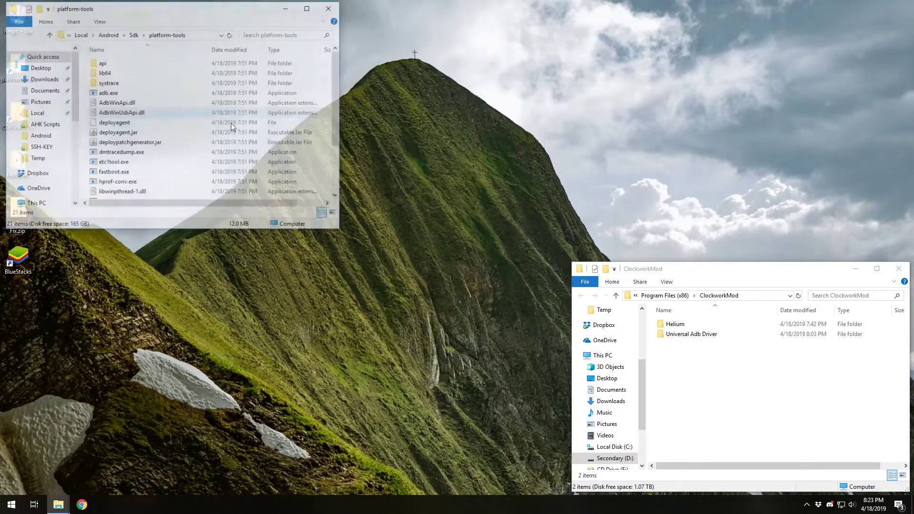
left_click_drag(188, 12, 248, 216)
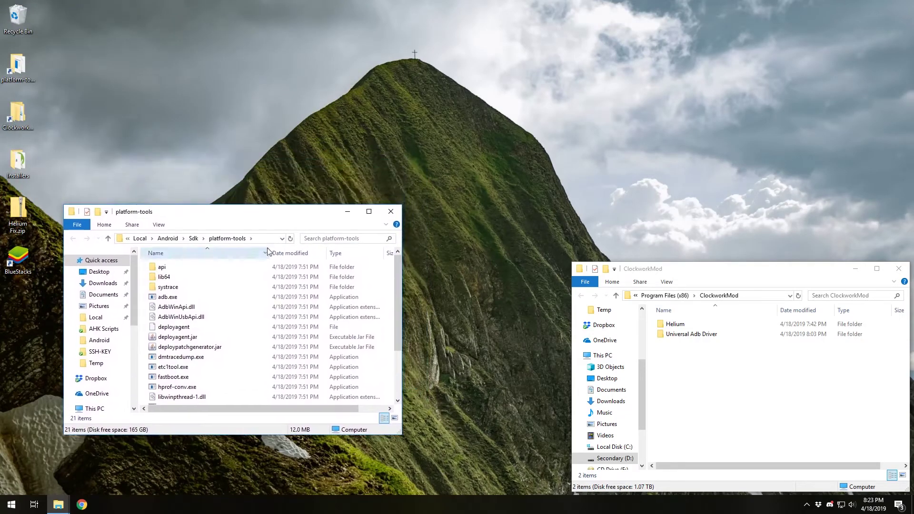
left_click(257, 239)
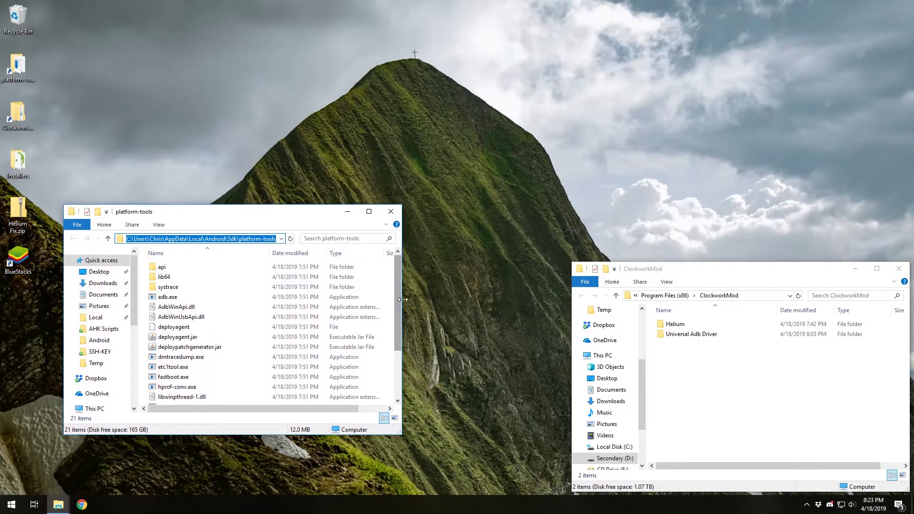
left_click_drag(402, 298, 479, 297)
left_click_drag(306, 214, 268, 158)
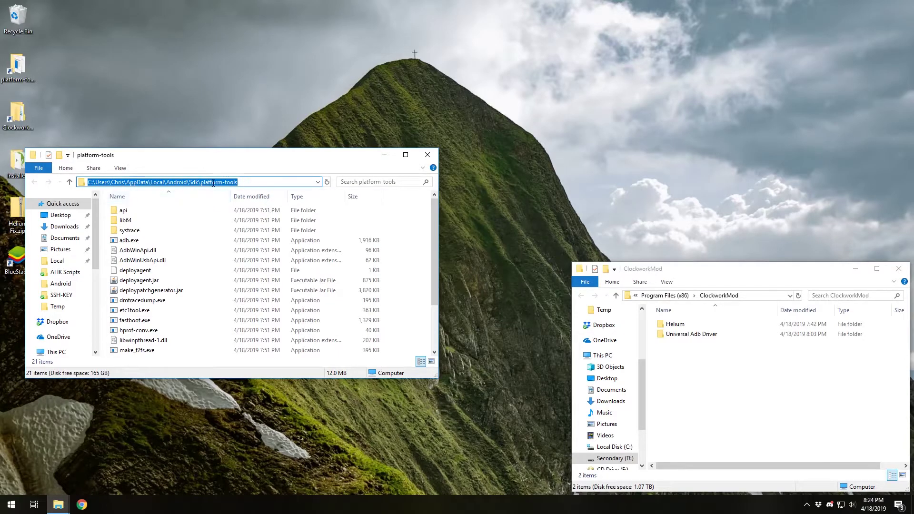
- Arrange the platform-tools and ClockworkMod windows, and open Helium Fix.zip beneath platform-tools
left_click_drag(691, 271, 679, 183)
left_click_drag(281, 157, 299, 15)
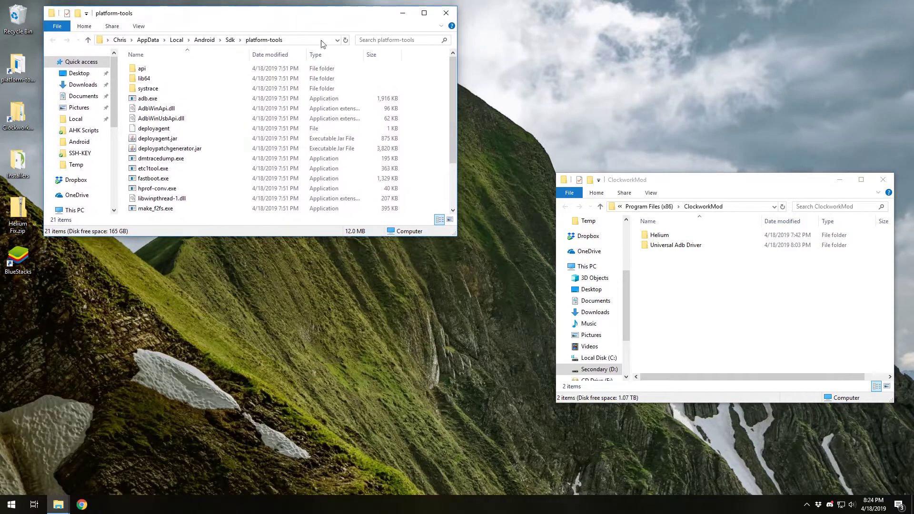
left_click_drag(693, 181, 698, 191)
double_click(18, 215)
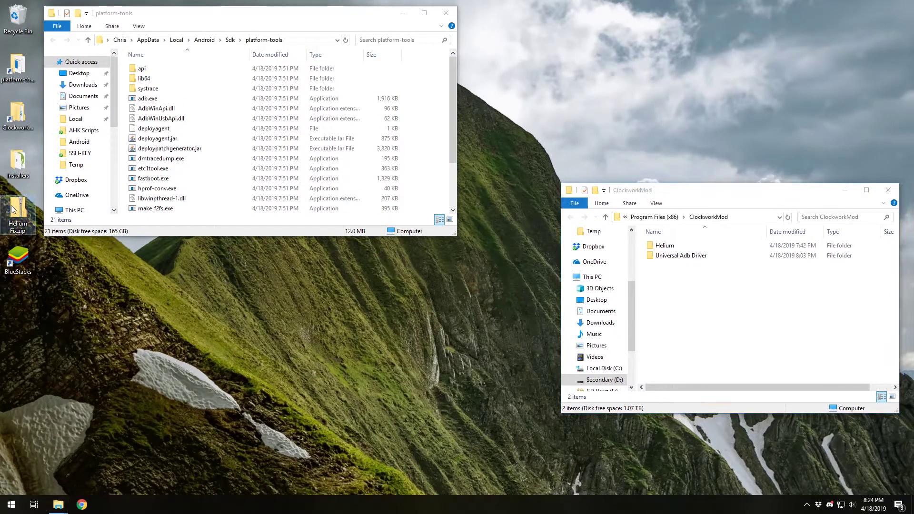
left_click_drag(229, 13, 277, 265)
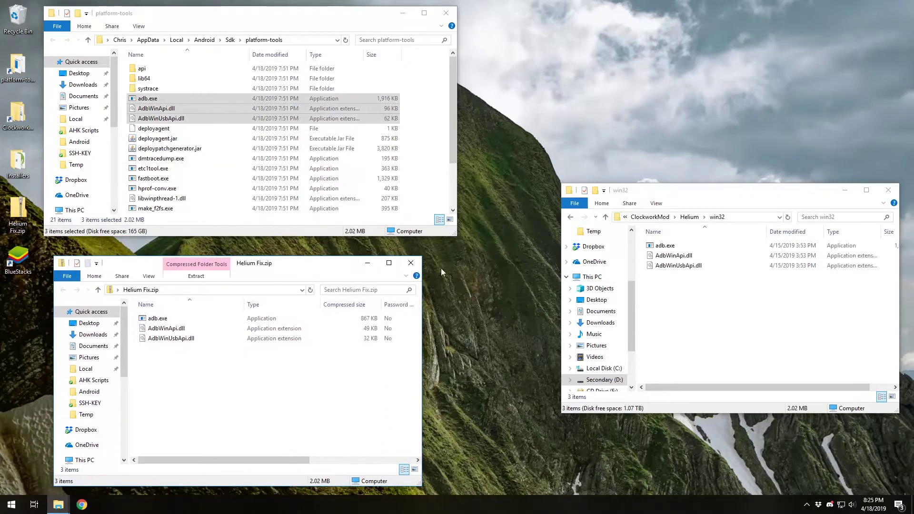
- Copy adb.exe, AdbWinApi.dll and AdbWinUsbApi.dll from platform-tools into Helium\win32, replacing existing files
left_click(421, 109)
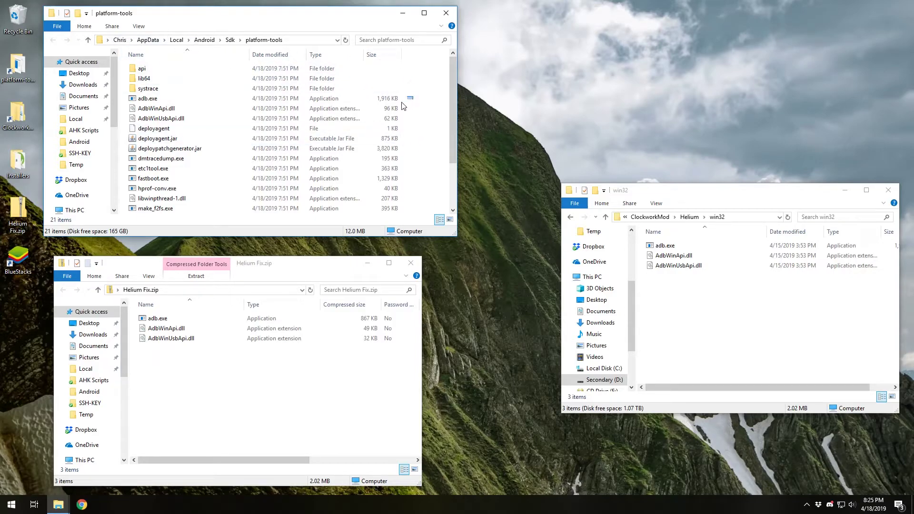
left_click_drag(408, 97, 329, 129)
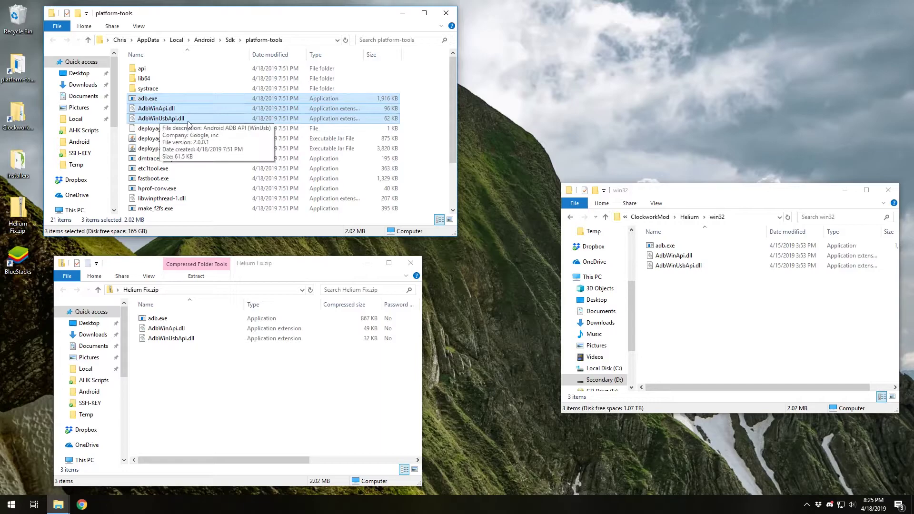
left_click_drag(212, 113, 708, 328)
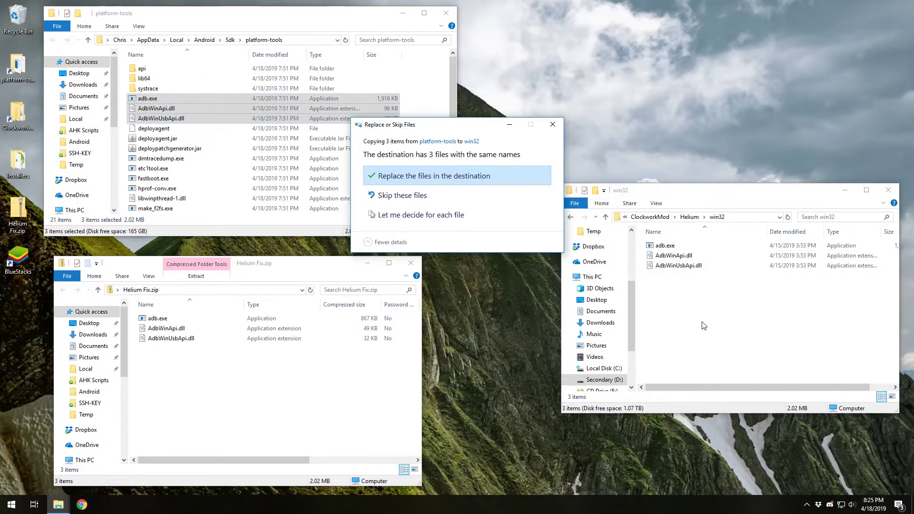
left_click(473, 180)
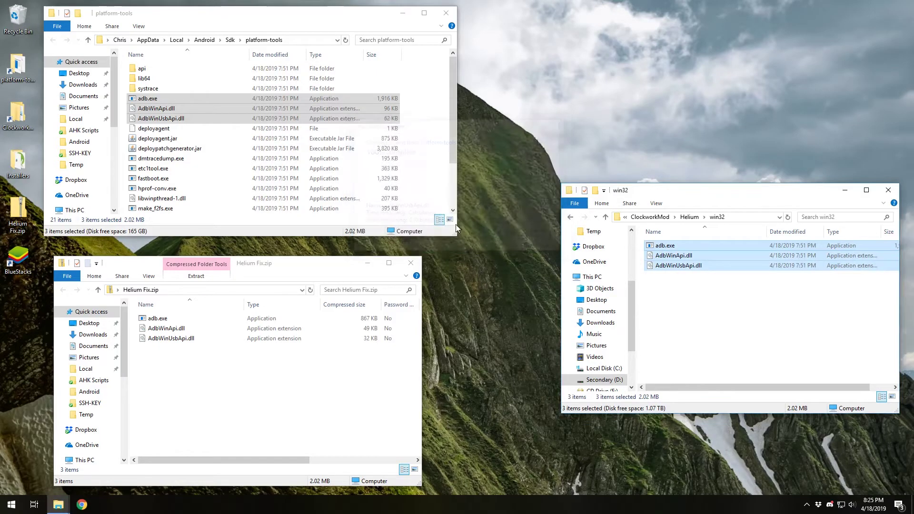
left_click(785, 336)
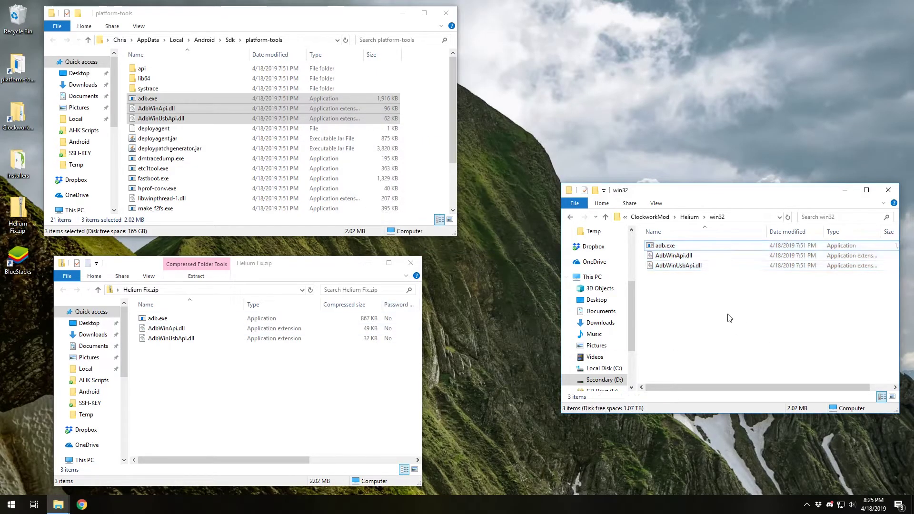
- Go up from win32 to ClockworkMod and open the Universal Adb Driver folder
left_click(690, 217)
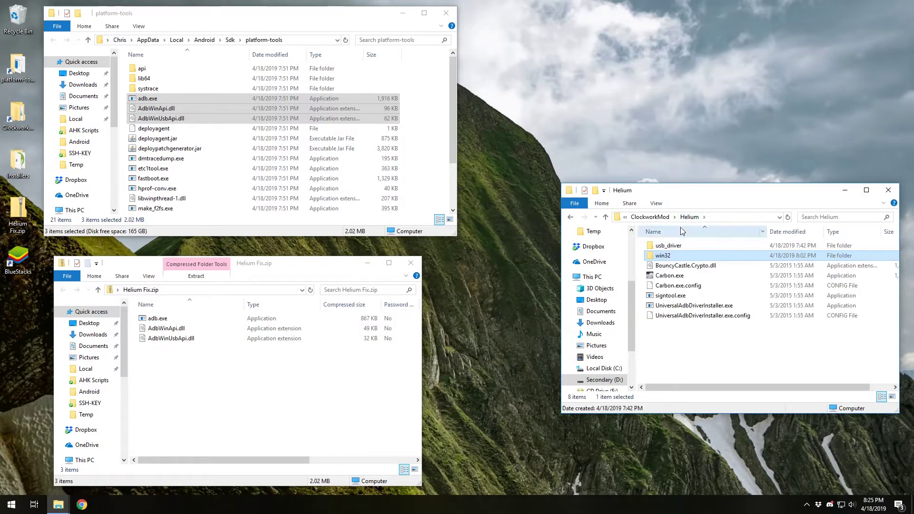
left_click(709, 218)
double_click(679, 257)
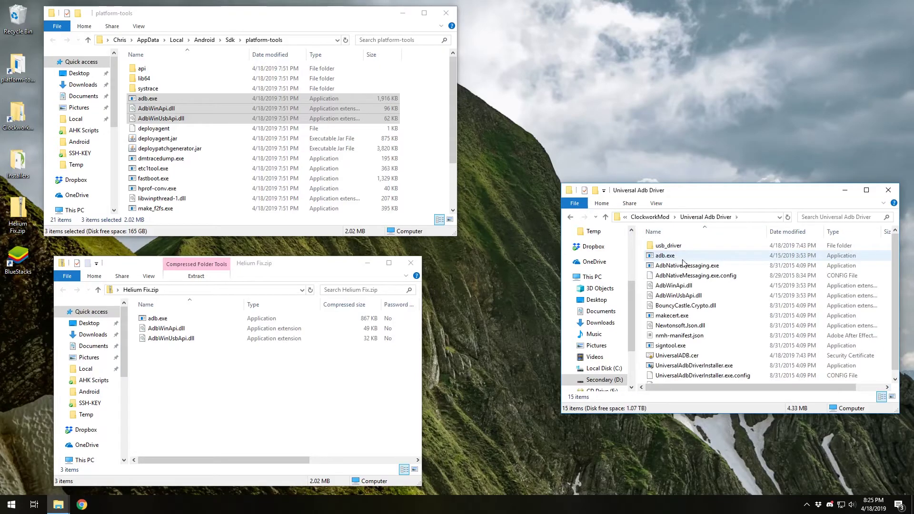
scroll(635, 263, "up", 3)
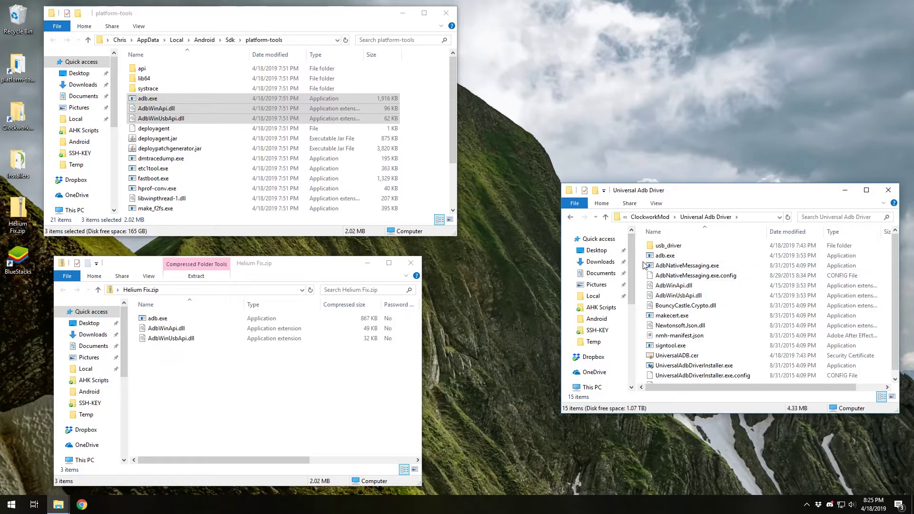
- Copy the three ADB files from Helium Fix.zip into Universal Adb Driver, replacing the old ones
left_click_drag(200, 376, 643, 305)
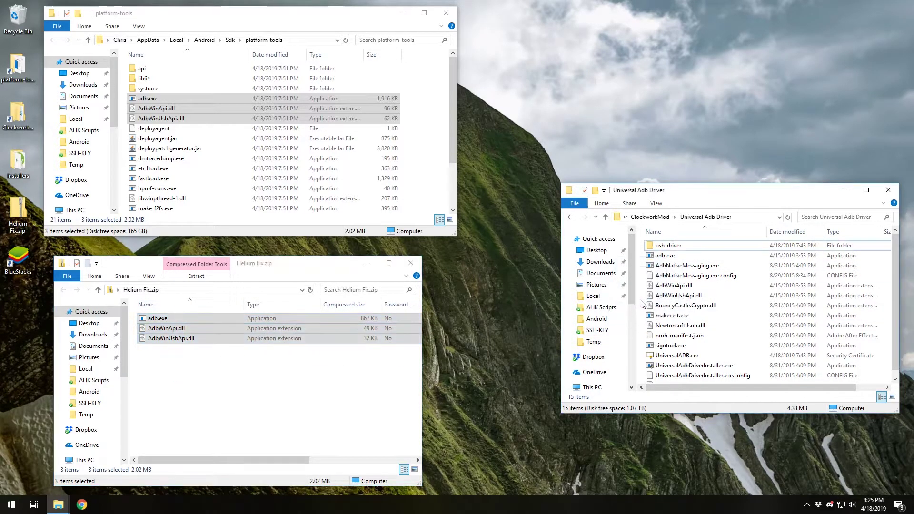
left_click(470, 180)
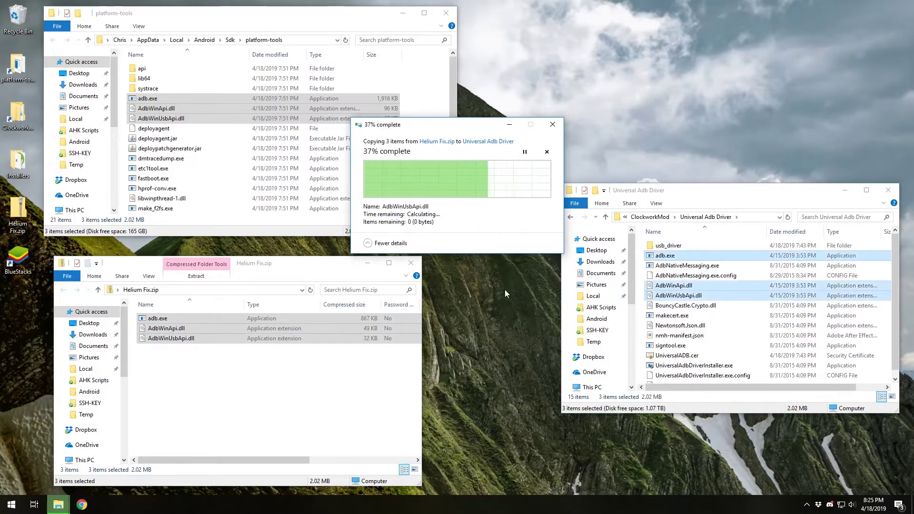
left_click(642, 317)
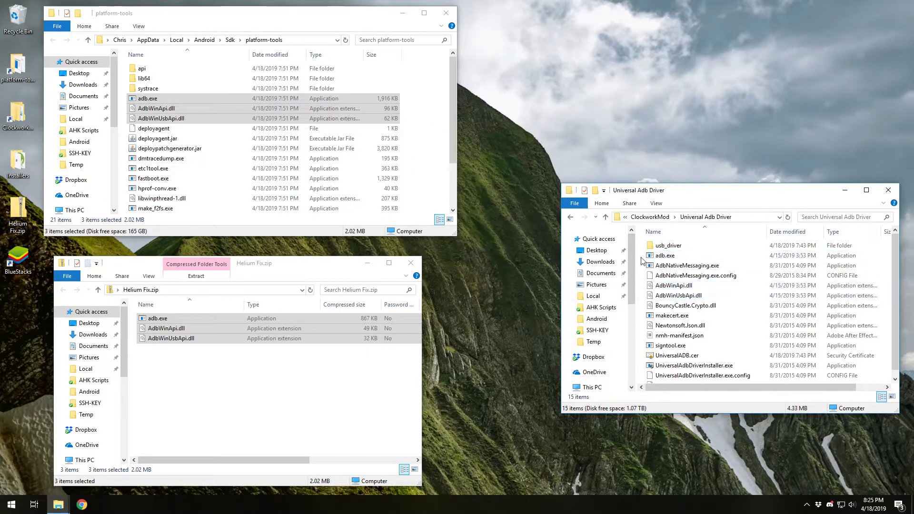
left_click_drag(704, 193, 650, 152)
left_click(332, 372)
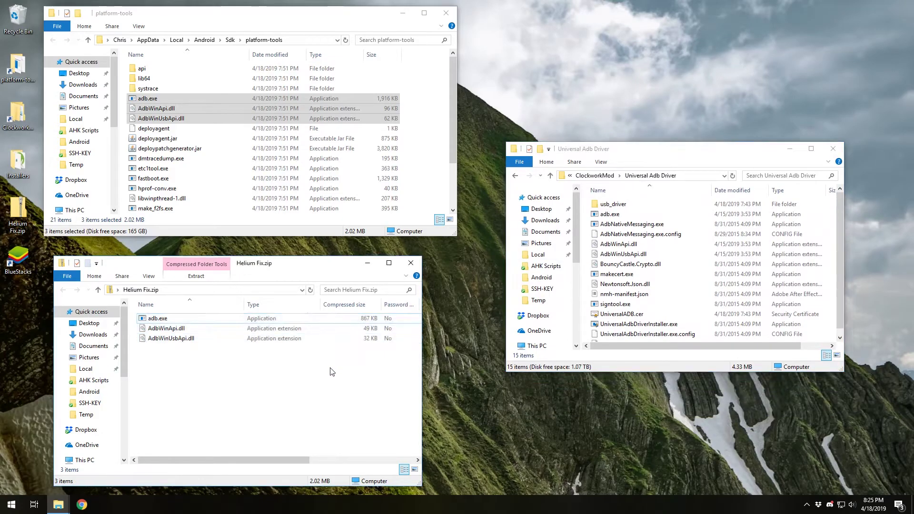
key("super")
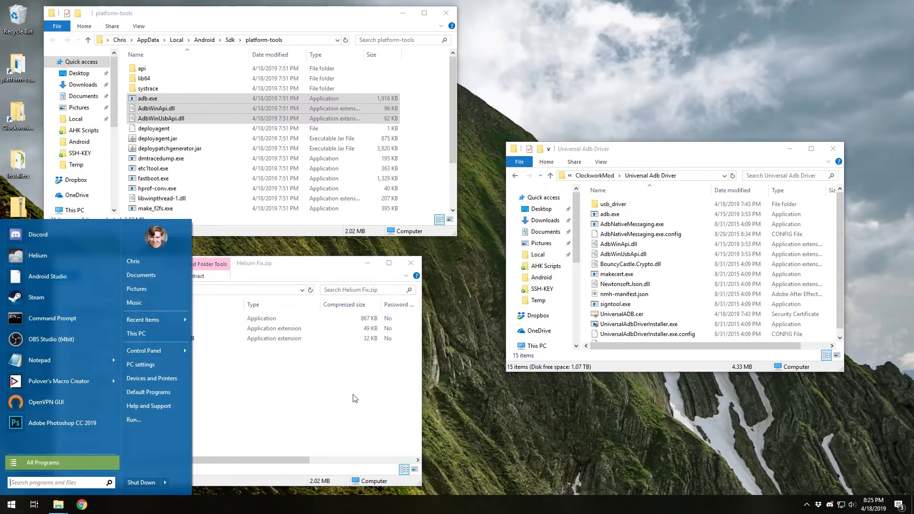
left_click(355, 373)
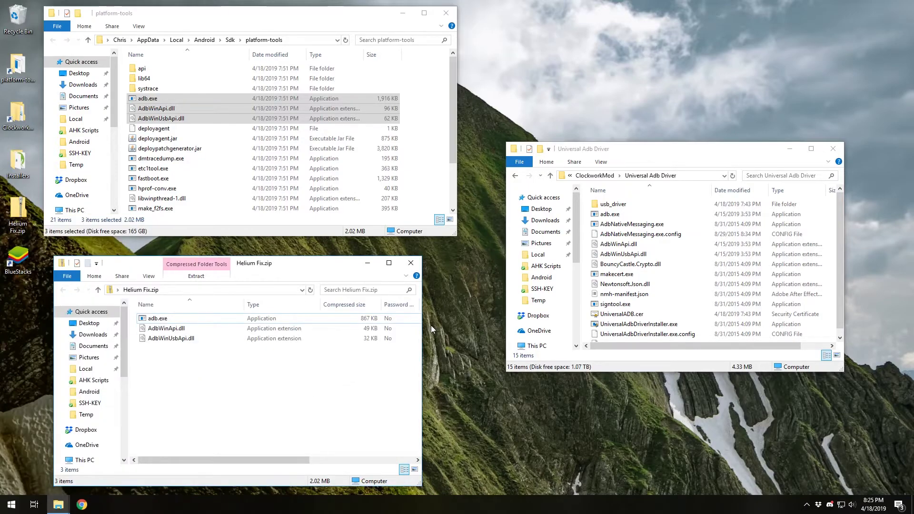